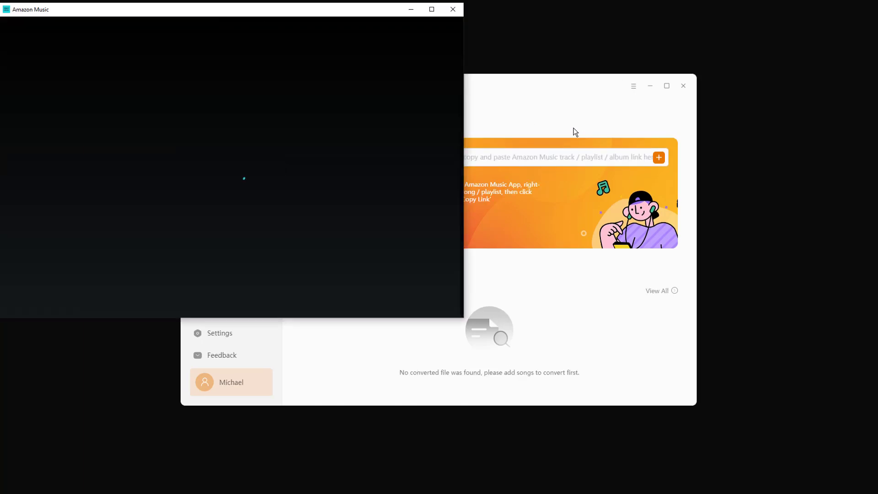
# Move the converter aside and open the My Mix playlist in Amazon Music
pyautogui.click(456, 82)
pyautogui.moveTo(457, 81); pyautogui.dragTo(627, 135)
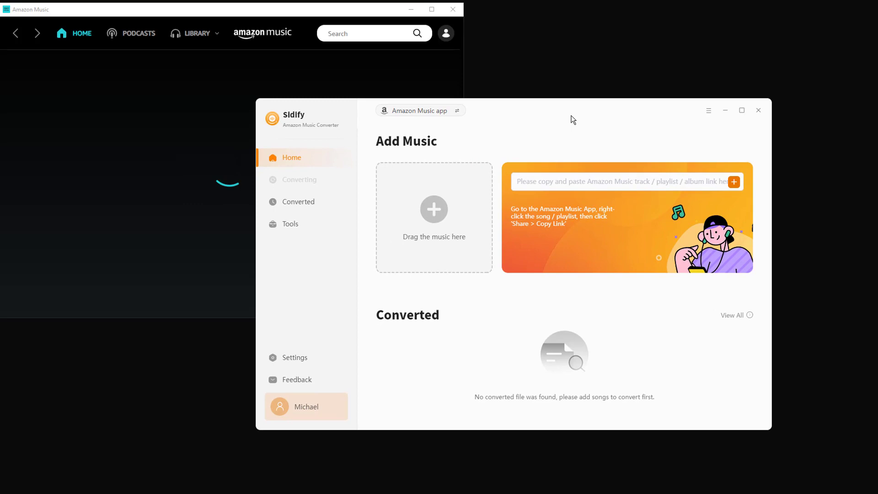
pyautogui.scroll(-3, 240, 116)
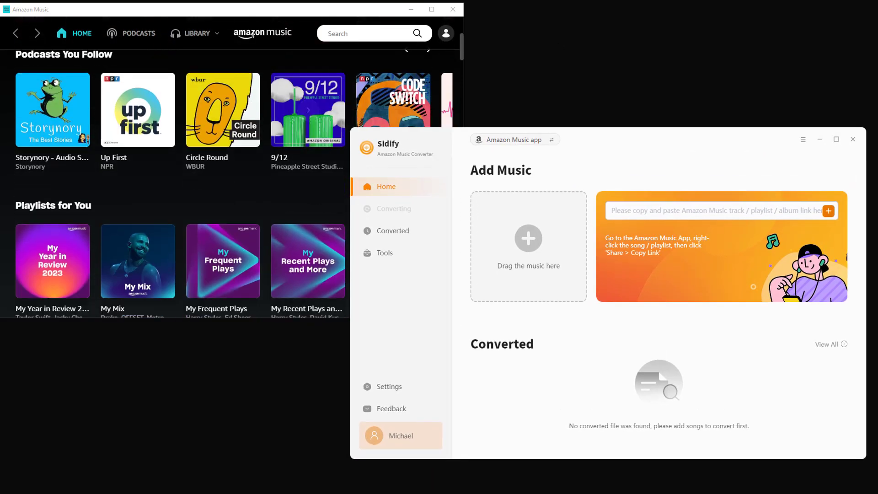
pyautogui.click(238, 193)
pyautogui.scroll(-1, 238, 192)
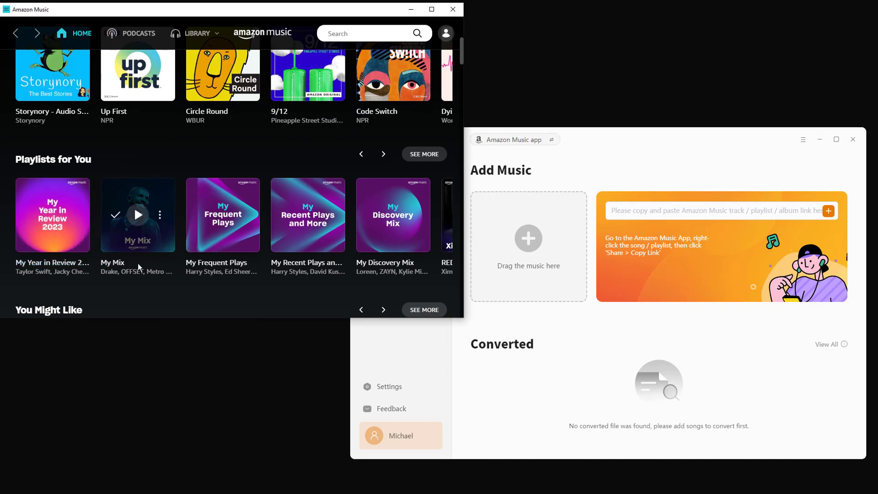
pyautogui.click(117, 265)
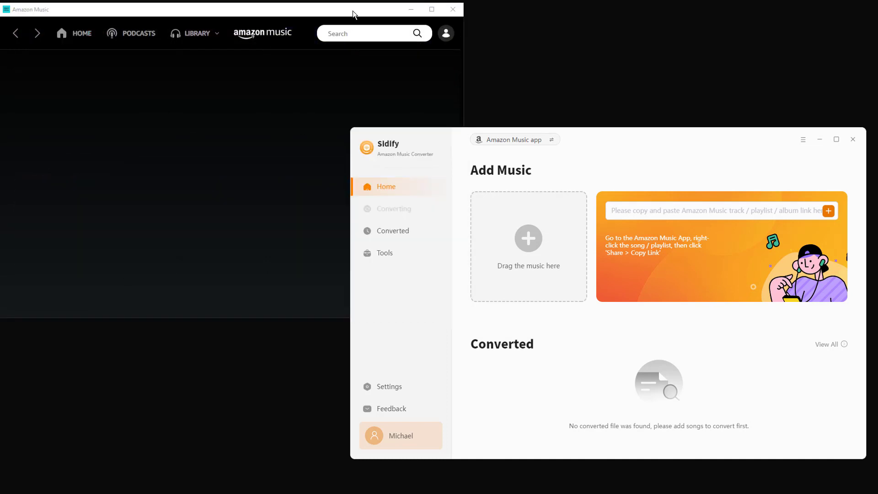
# Drop IDGAF [feat. Yeat] onto Sidify's drag area and confirm adding it
pyautogui.click(354, 15)
pyautogui.moveTo(184, 258)
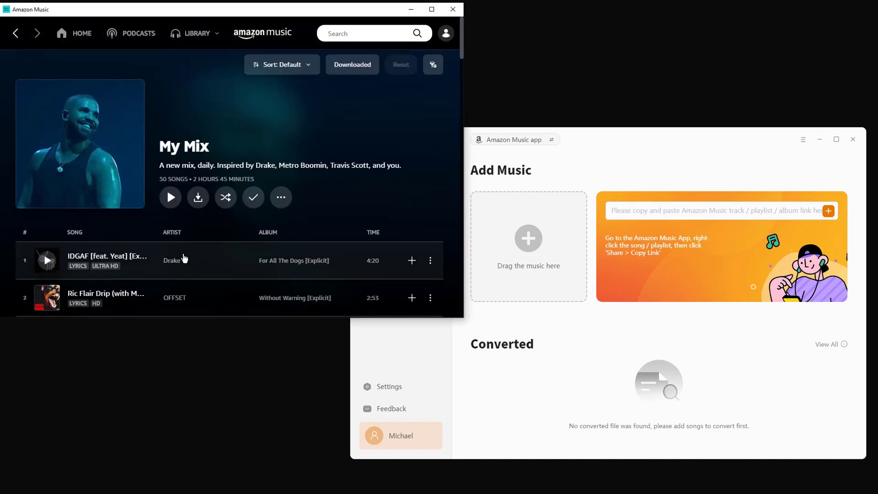
pyautogui.moveTo(132, 271); pyautogui.dragTo(540, 252)
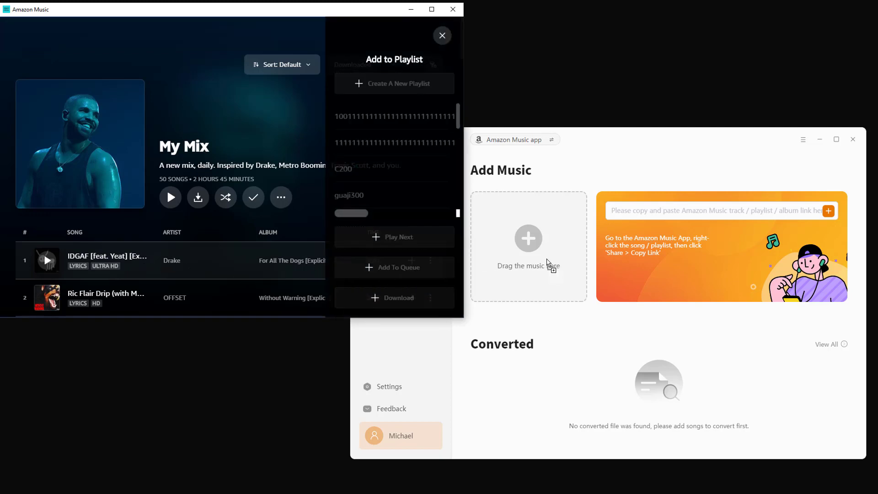
pyautogui.moveTo(540, 252); pyautogui.dragTo(528, 249)
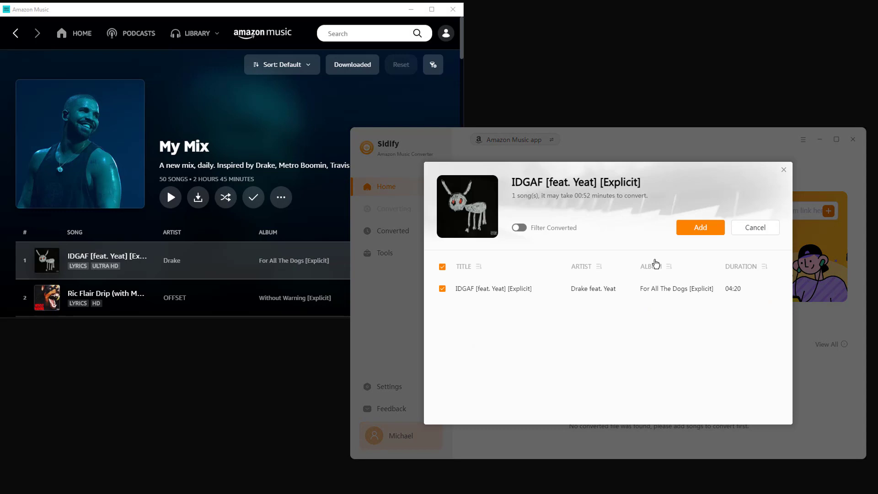
pyautogui.click(699, 228)
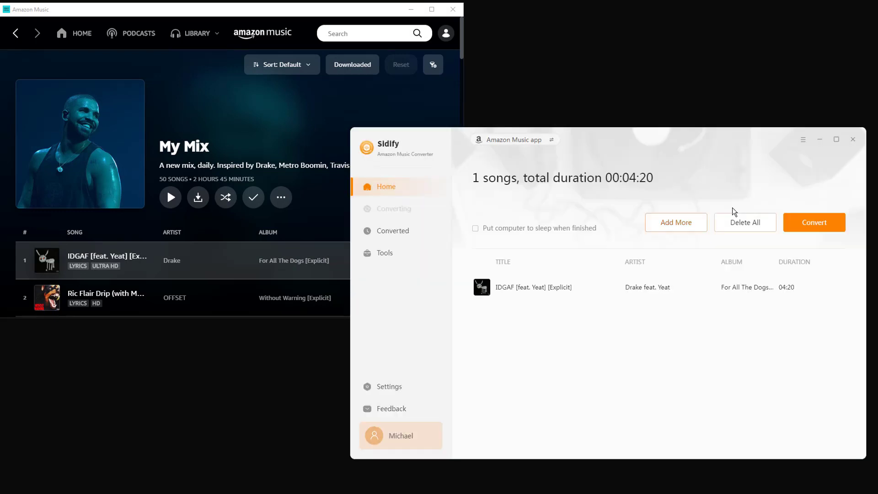
# Drag the whole My Mix playlist into the converter's Add More panel
pyautogui.click(657, 228)
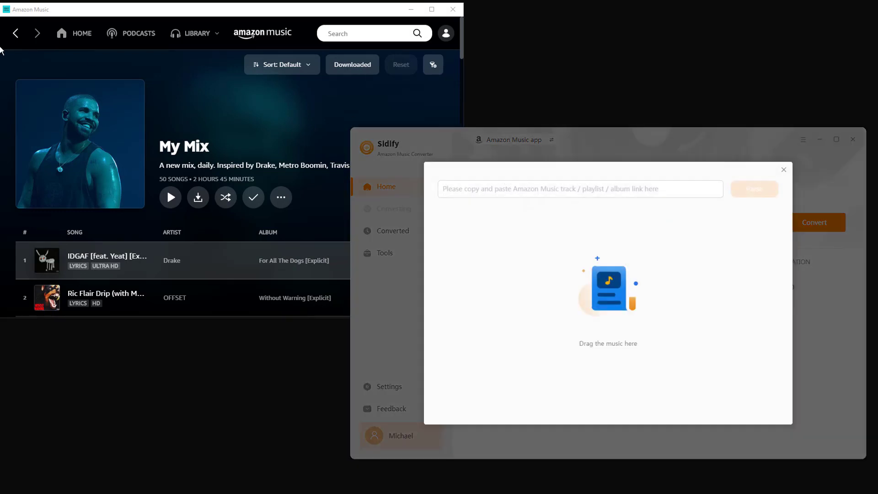
pyautogui.click(15, 38)
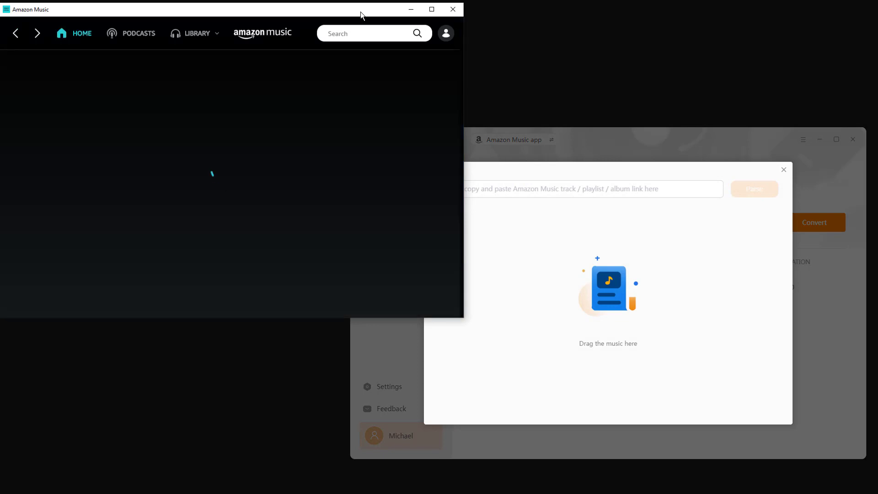
pyautogui.moveTo(134, 183)
pyautogui.mouseDown()
pyautogui.moveTo(471, 252)
pyautogui.moveTo(632, 248)
pyautogui.mouseUp()
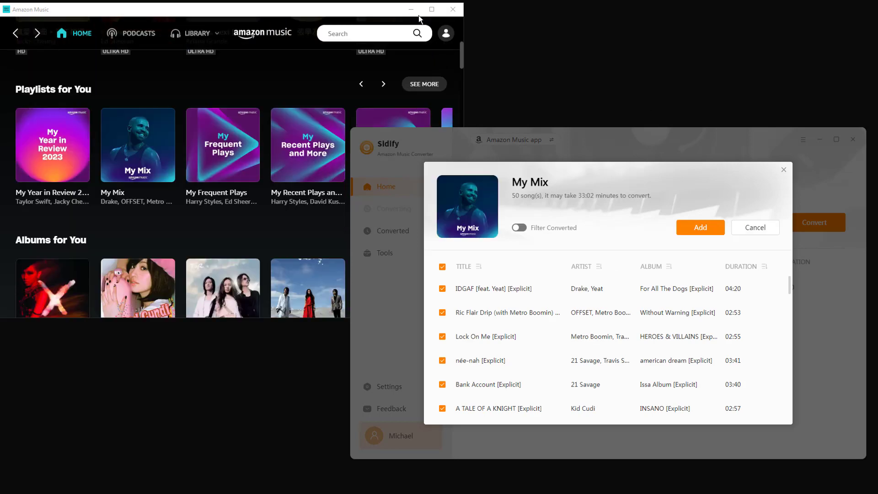
pyautogui.click(410, 9)
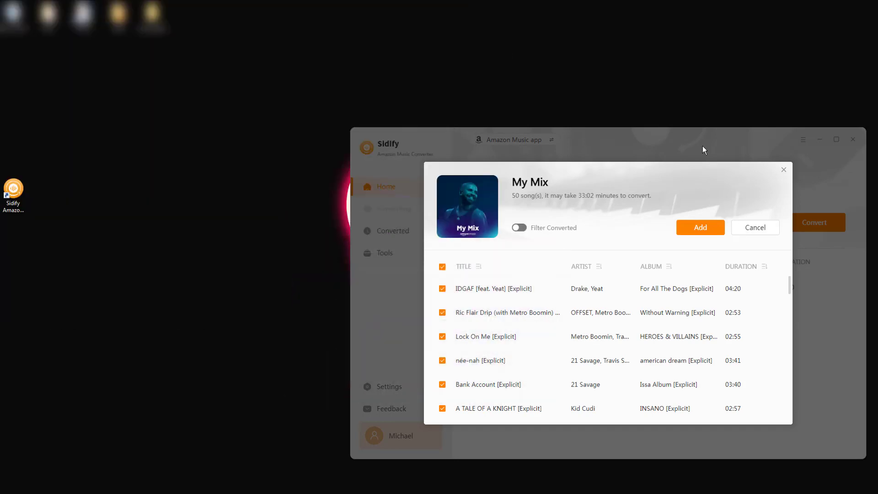
pyautogui.moveTo(702, 136); pyautogui.dragTo(562, 90)
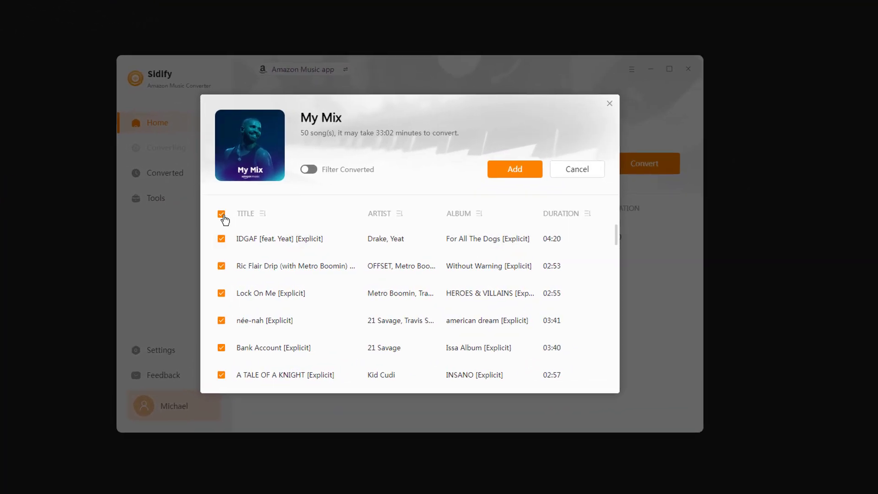
# Tick only Ric Flair Drip, Lock On Me and Red Light Green Light, then add them
pyautogui.click(222, 215)
pyautogui.click(222, 239)
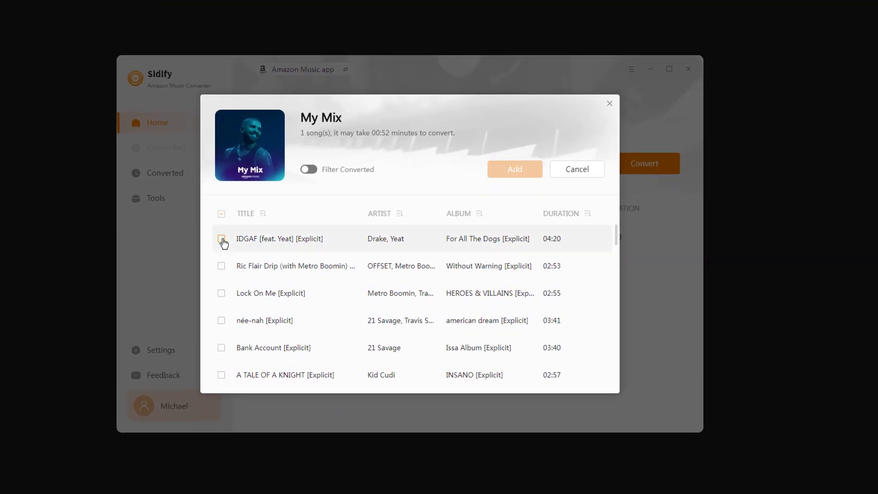
pyautogui.click(222, 239)
pyautogui.click(222, 266)
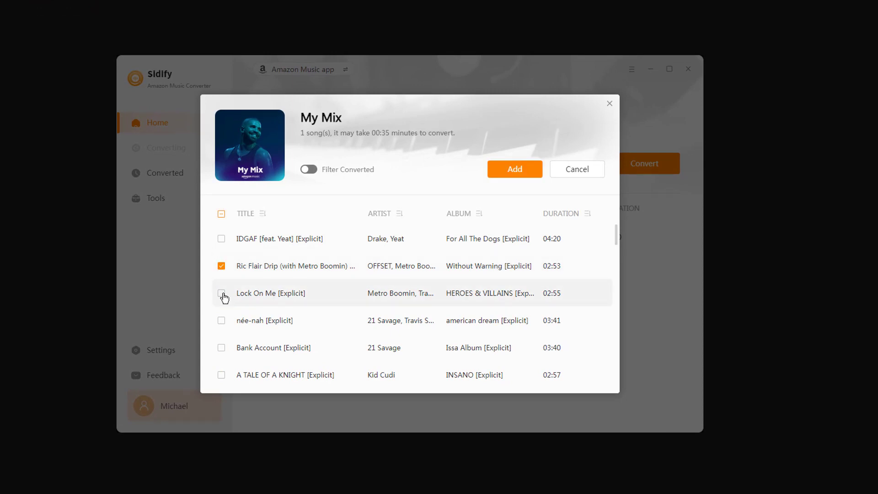
pyautogui.click(222, 294)
pyautogui.scroll(-5, 229, 349)
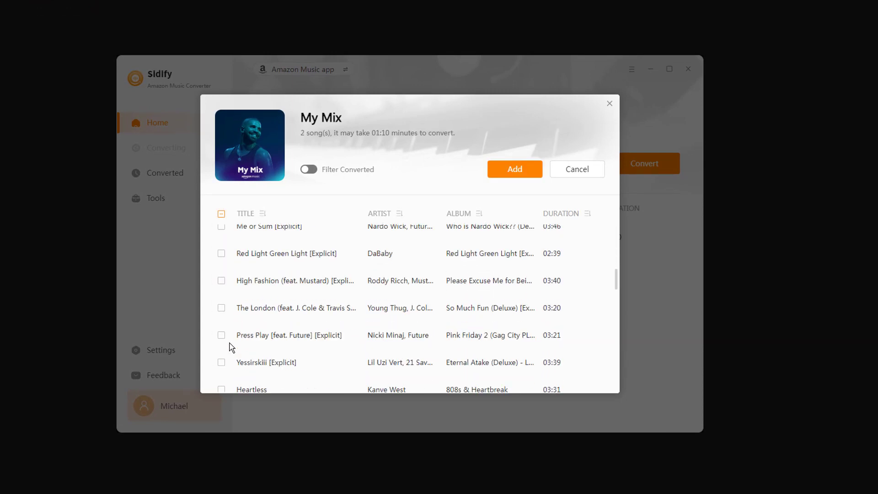
pyautogui.click(221, 255)
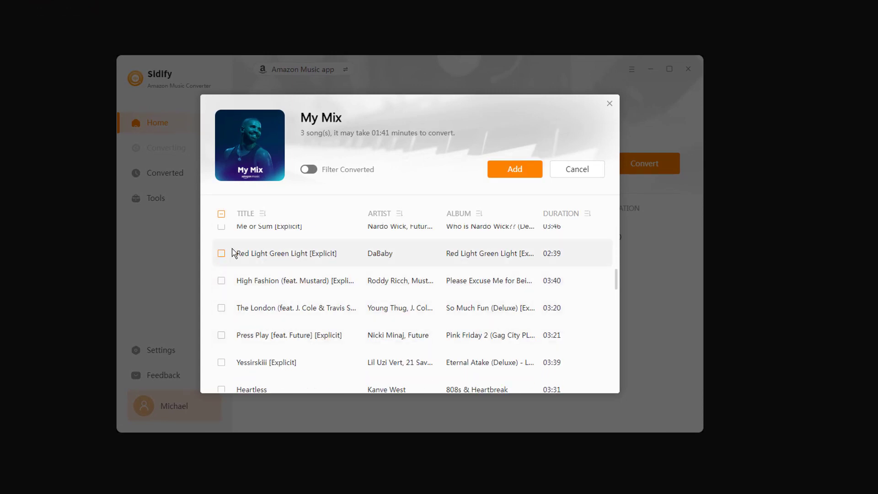
pyautogui.click(515, 180)
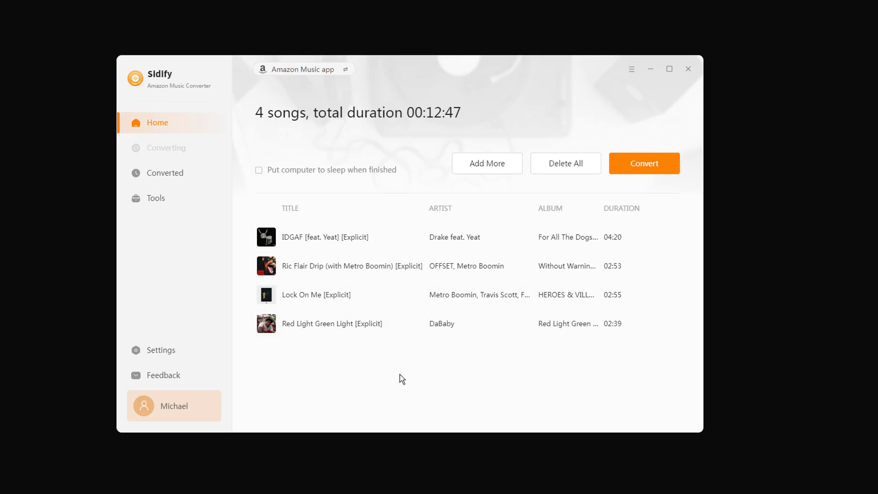
# Choose MP3 output at Very High (320 kbps), check the file name field, then return Home
pyautogui.click(159, 351)
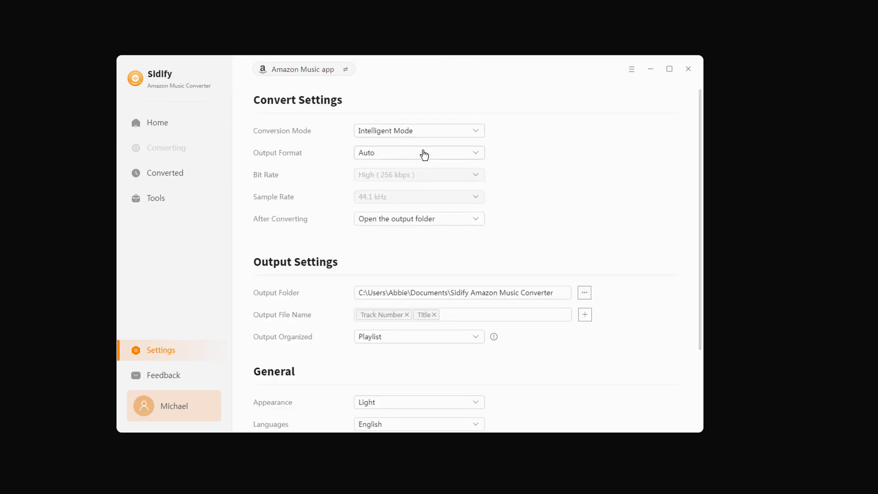
pyautogui.click(421, 153)
pyautogui.click(422, 154)
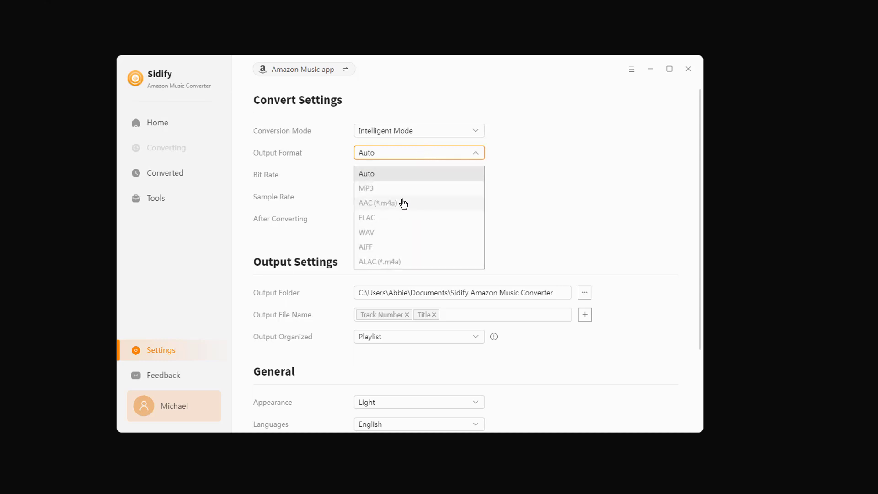
pyautogui.click(392, 195)
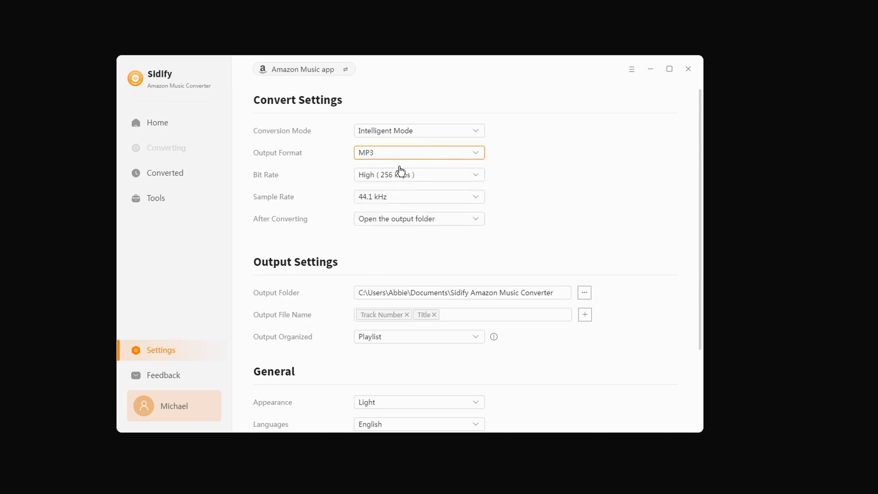
pyautogui.click(400, 176)
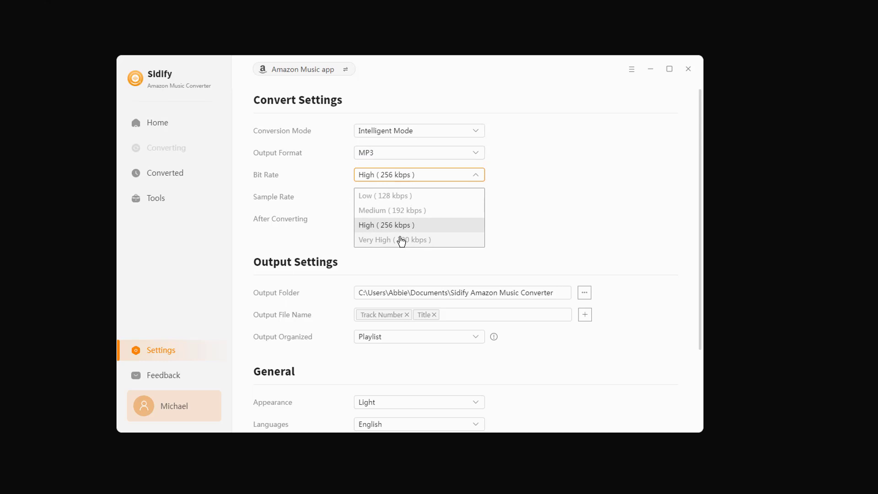
pyautogui.click(400, 240)
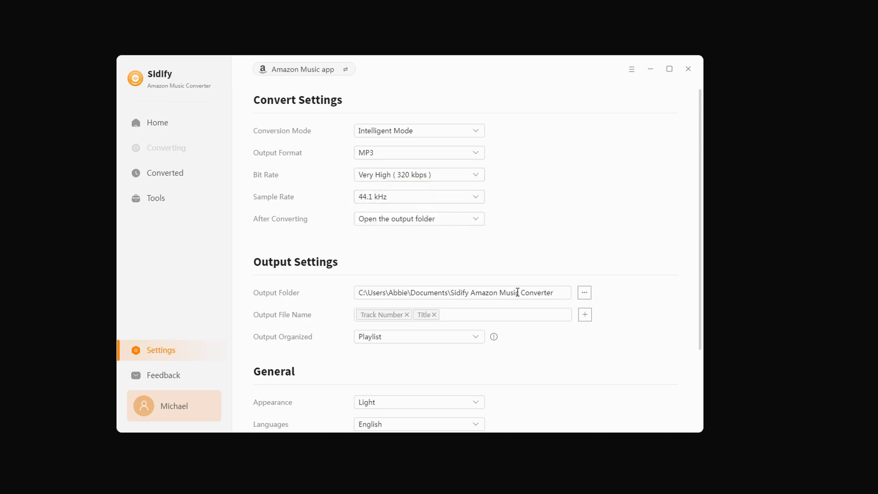
pyautogui.click(477, 316)
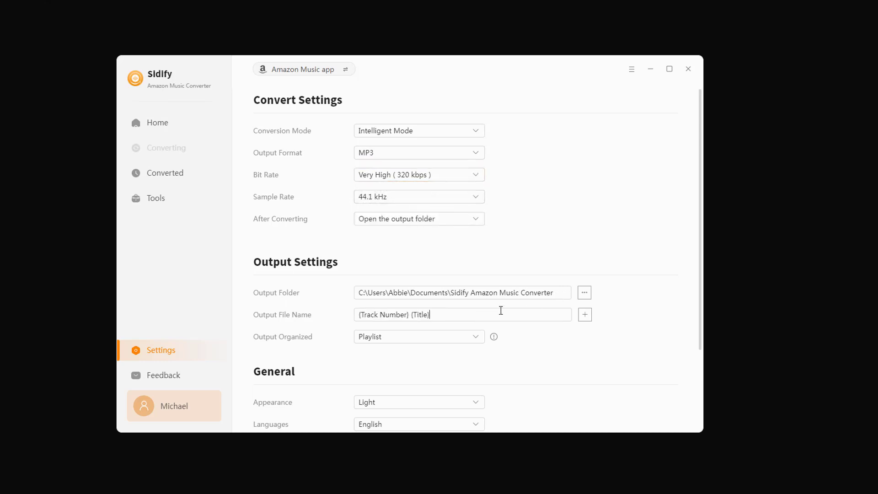
pyautogui.scroll(-1, 551, 367)
pyautogui.scroll(-1, 527, 330)
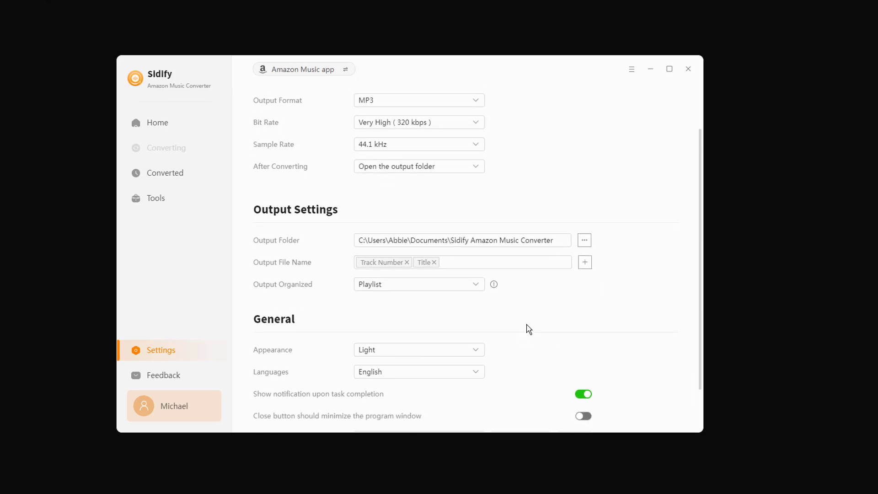
pyautogui.scroll(2, 411, 243)
pyautogui.click(152, 130)
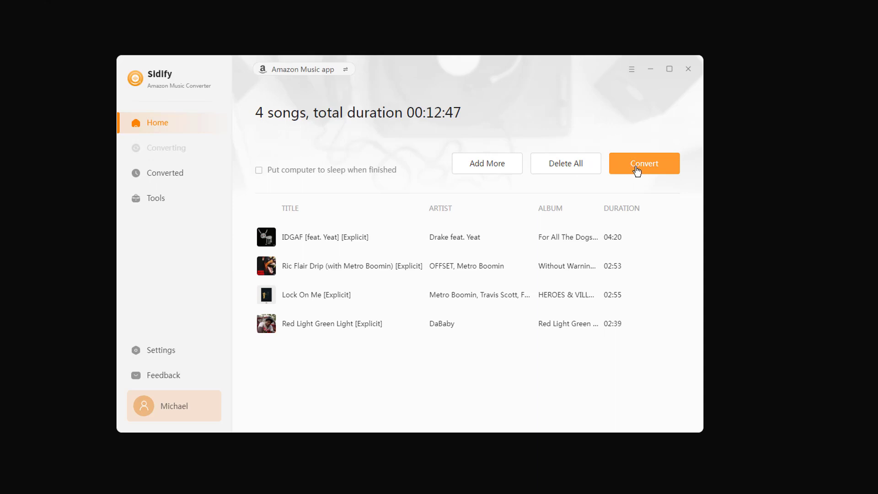
# Start converting the four queued songs and wait until all four are downloaded
pyautogui.click(637, 171)
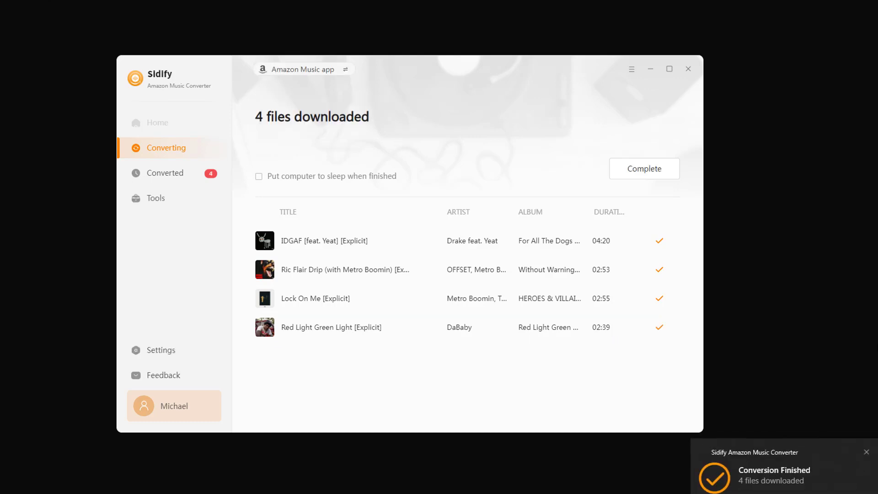
pyautogui.moveTo(773, 467)
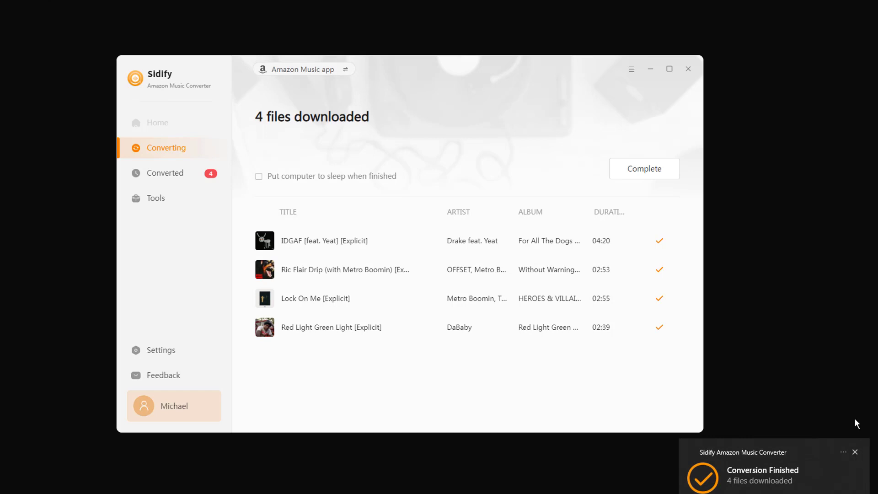
# Show the first converted song in its My Mix Explorer folder, check the path, then minimize it
pyautogui.click(669, 174)
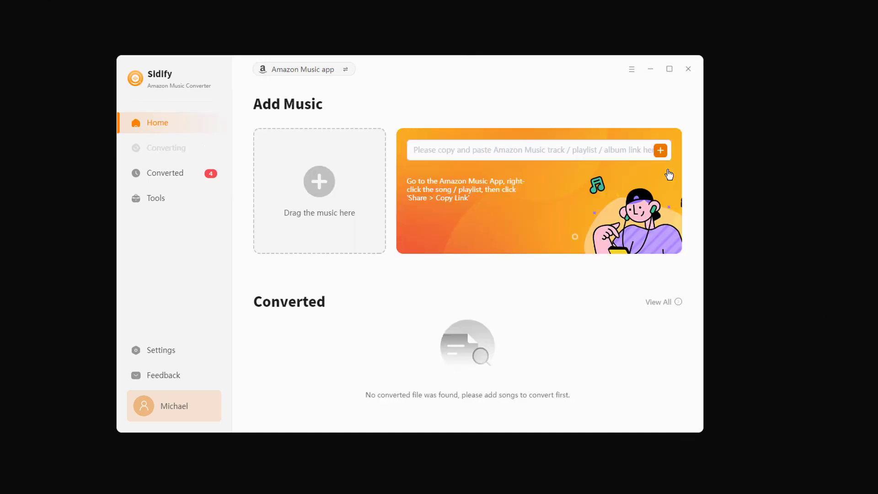
pyautogui.click(178, 180)
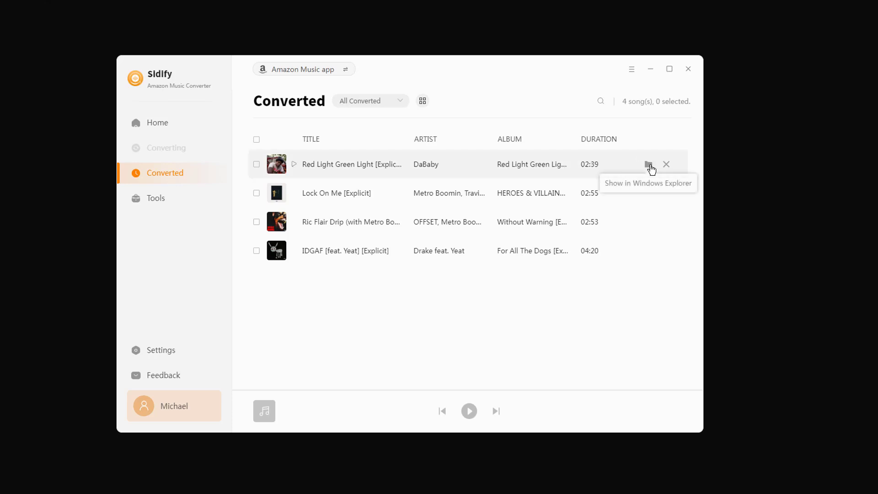
pyautogui.click(648, 164)
pyautogui.click(506, 235)
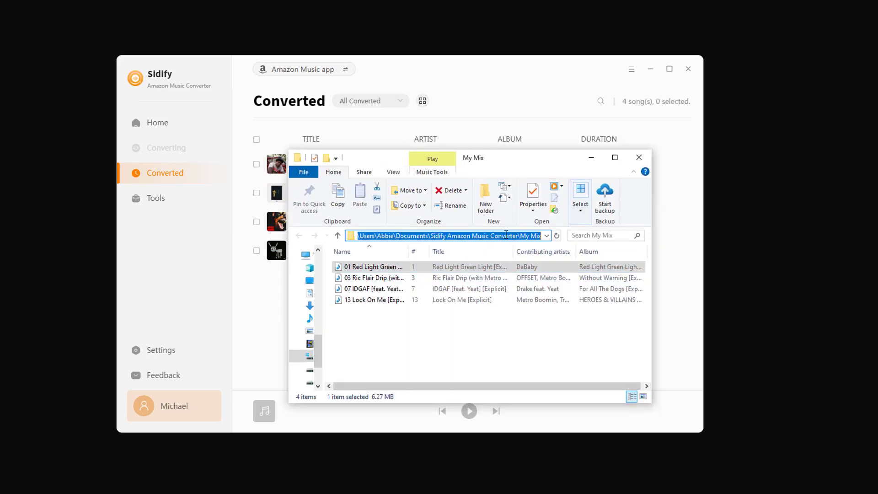
pyautogui.click(449, 328)
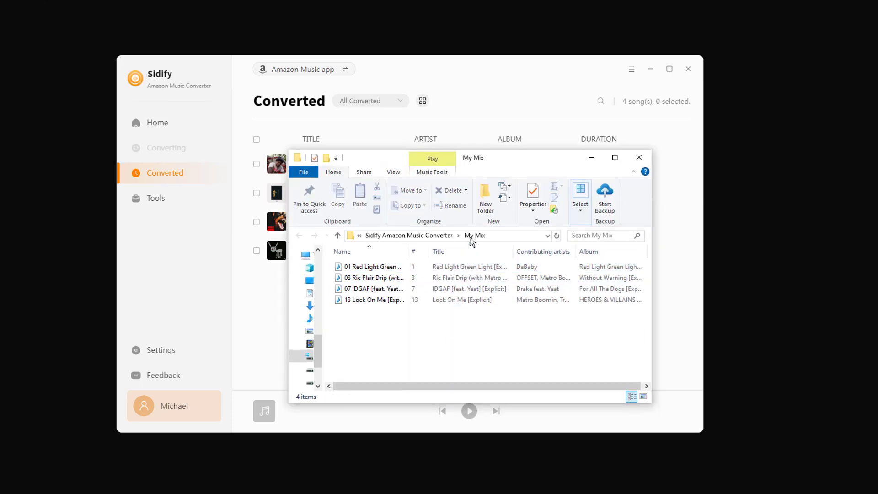
pyautogui.click(500, 236)
pyautogui.click(591, 157)
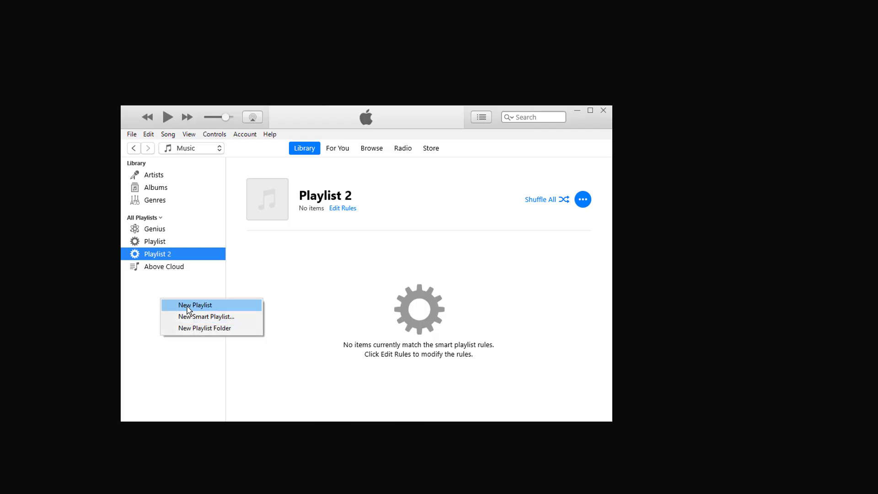
# Add a new iTunes playlist named 'Amazon Music' and select it
pyautogui.click(188, 309)
pyautogui.write('Amazon Music')
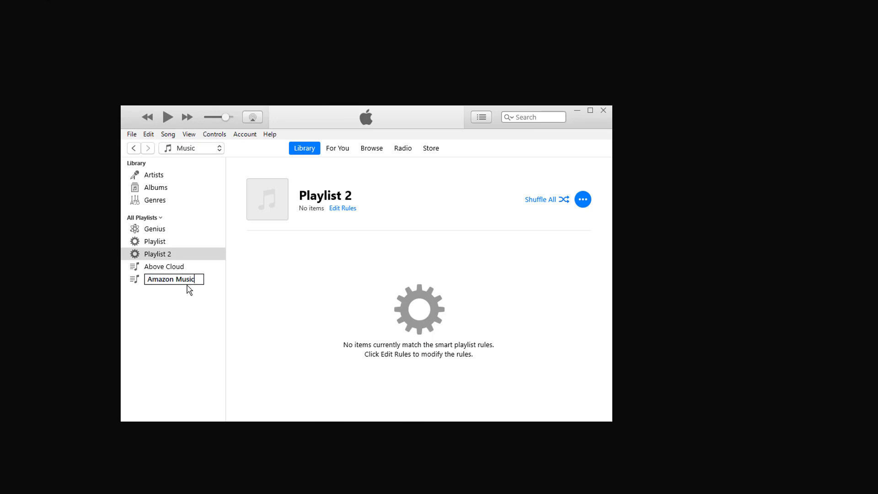
pyautogui.press('Return')
pyautogui.click(185, 283)
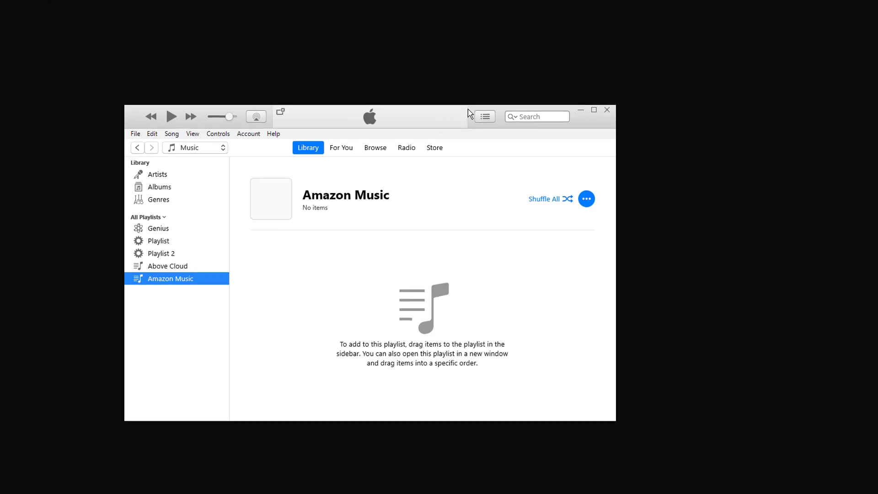
# Place the My Mix Explorer window beside iTunes
pyautogui.moveTo(431, 121); pyautogui.dragTo(669, 48)
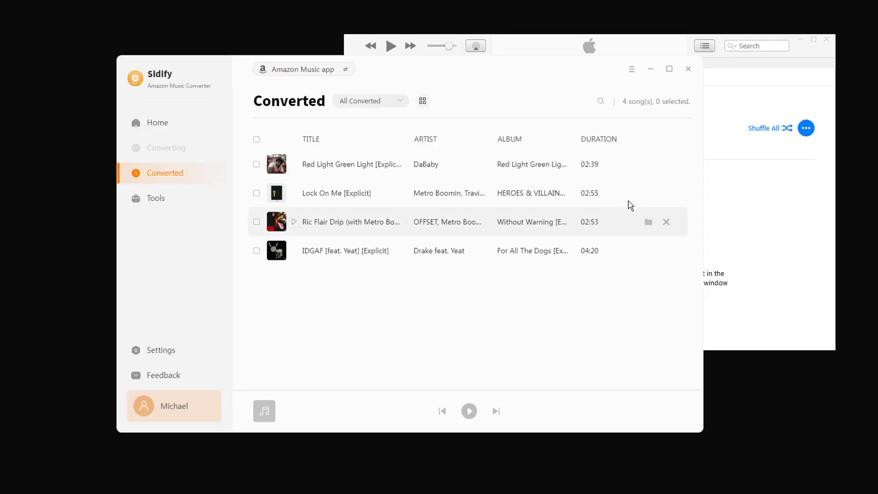
pyautogui.click(649, 167)
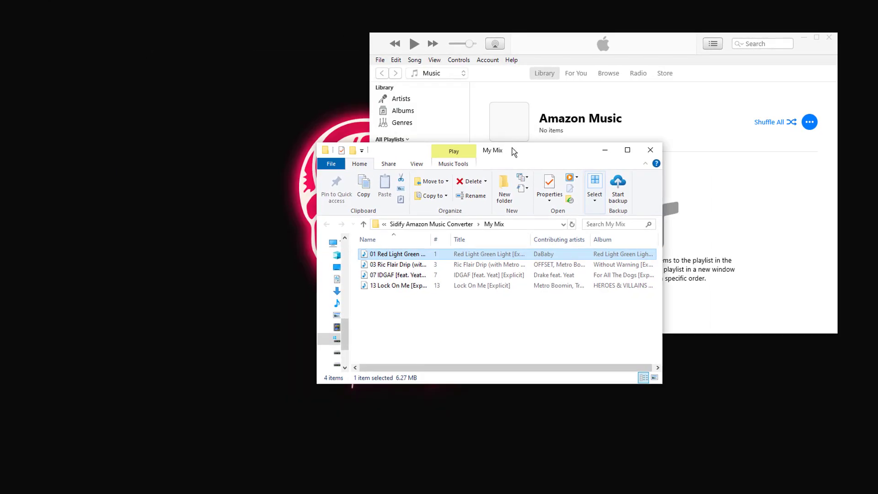
pyautogui.moveTo(514, 149)
pyautogui.mouseDown()
pyautogui.moveTo(361, 156)
pyautogui.moveTo(230, 138)
pyautogui.moveTo(235, 128)
pyautogui.mouseUp()
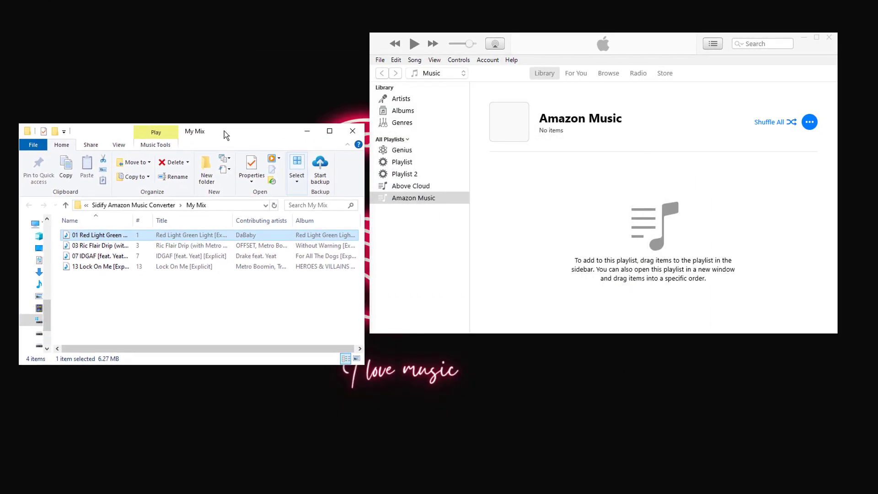
pyautogui.click(502, 186)
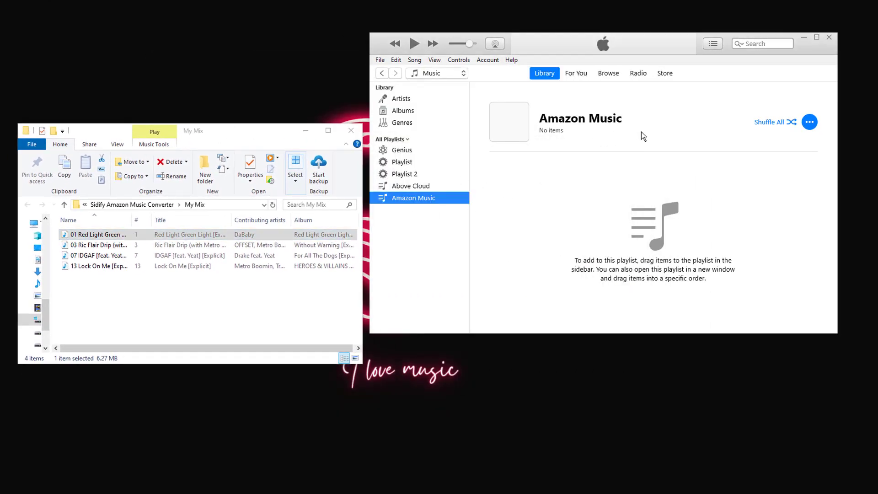
# Drag all four converted MP3s into Amazon Music and play Red Light Green Light
pyautogui.keyDown('shift'); pyautogui.click(183, 255); pyautogui.keyUp('shift')
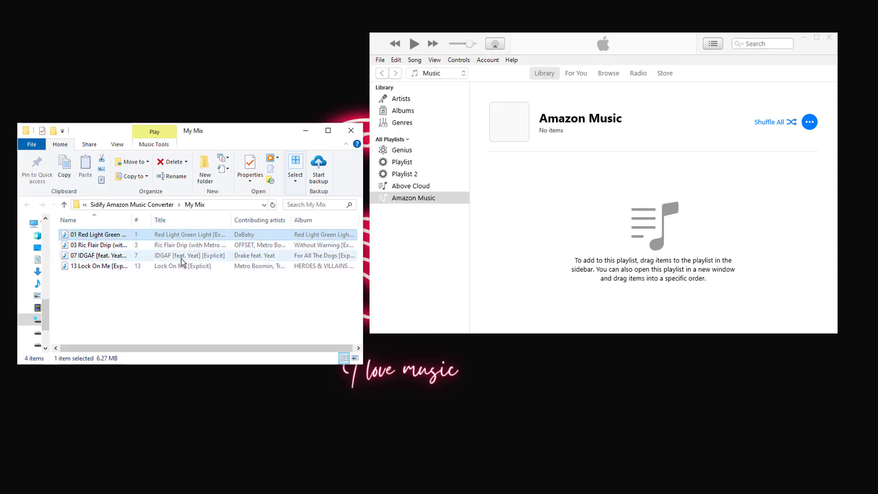
pyautogui.keyDown('shift'); pyautogui.click(208, 266); pyautogui.keyUp('shift')
pyautogui.moveTo(212, 255); pyautogui.dragTo(673, 245)
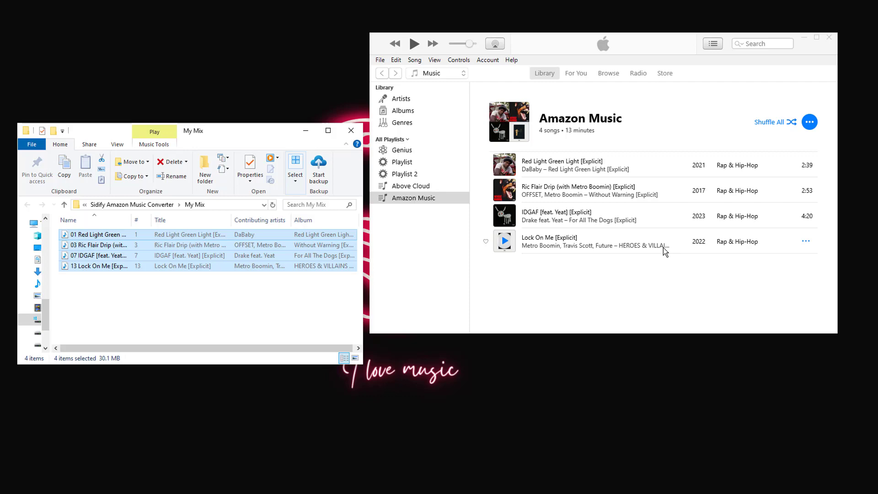
pyautogui.click(306, 132)
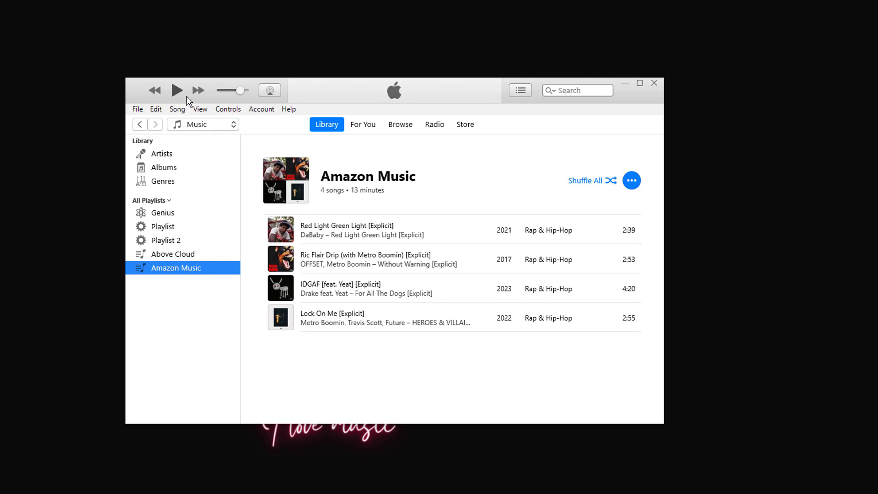
pyautogui.click(176, 90)
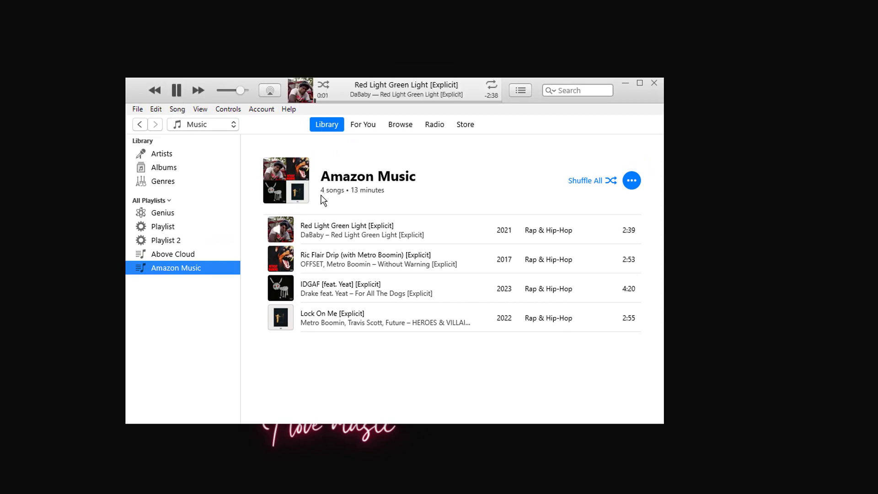